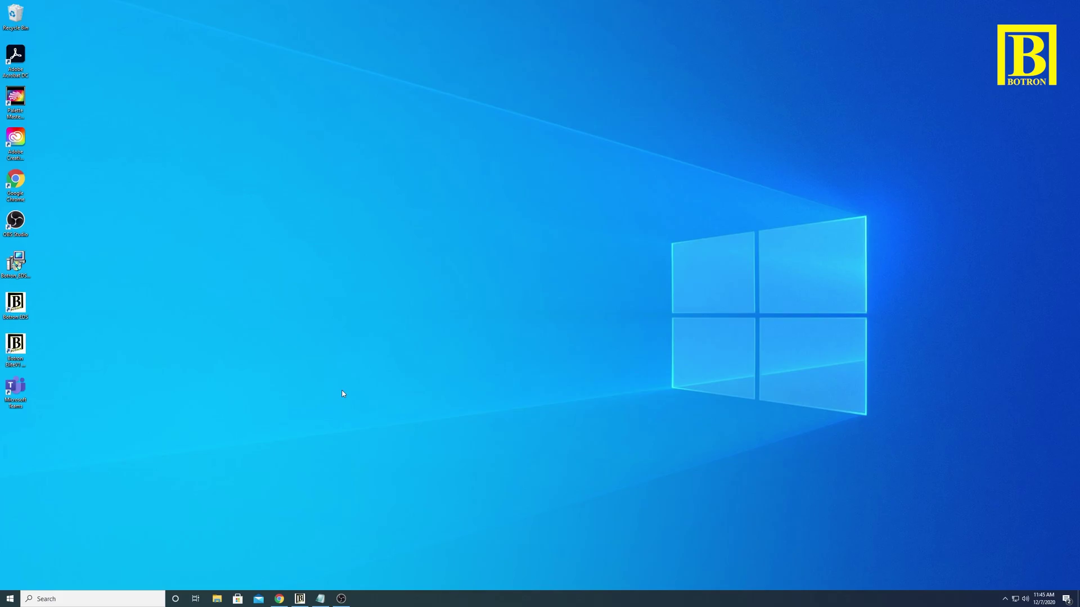
Step: Bring up ELITE Data System from the taskbar and open Edit > Properties
{"action": "left_click", "coordinate": [302, 599]}
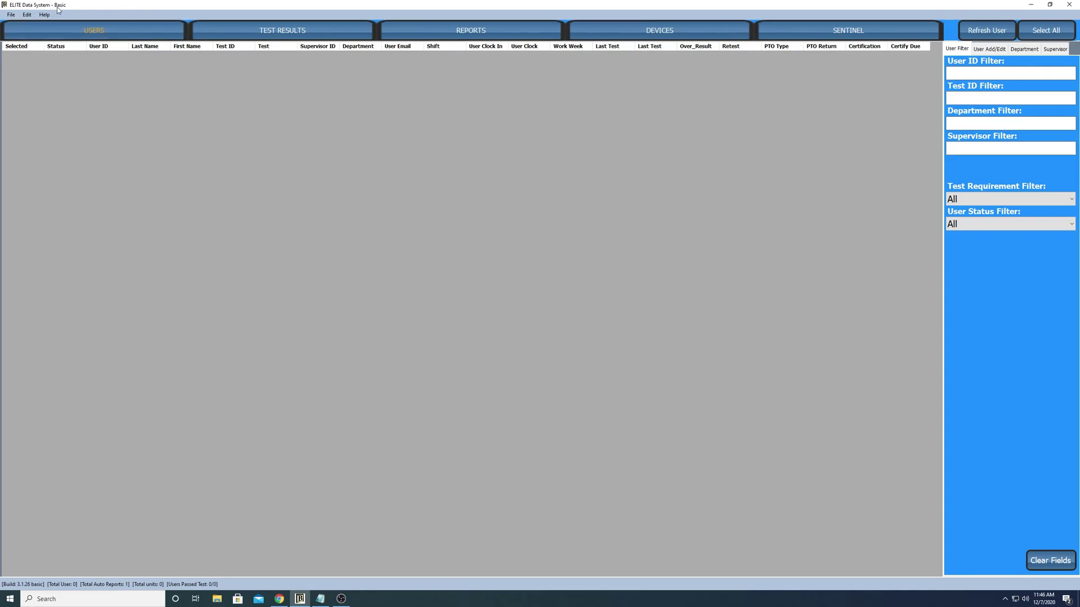
{"action": "left_click", "coordinate": [27, 14]}
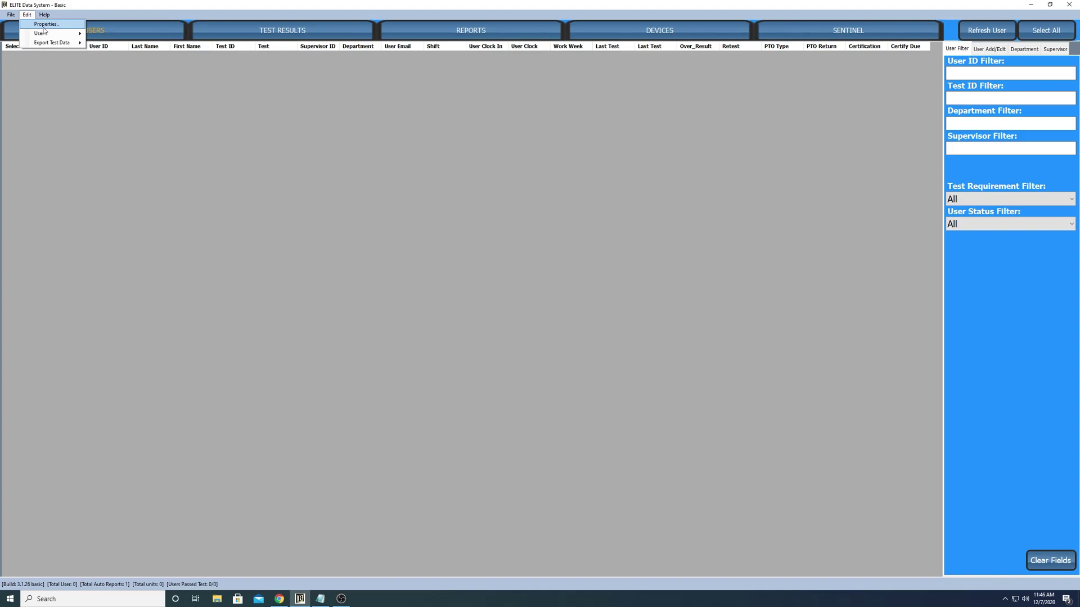
{"action": "left_click", "coordinate": [45, 24]}
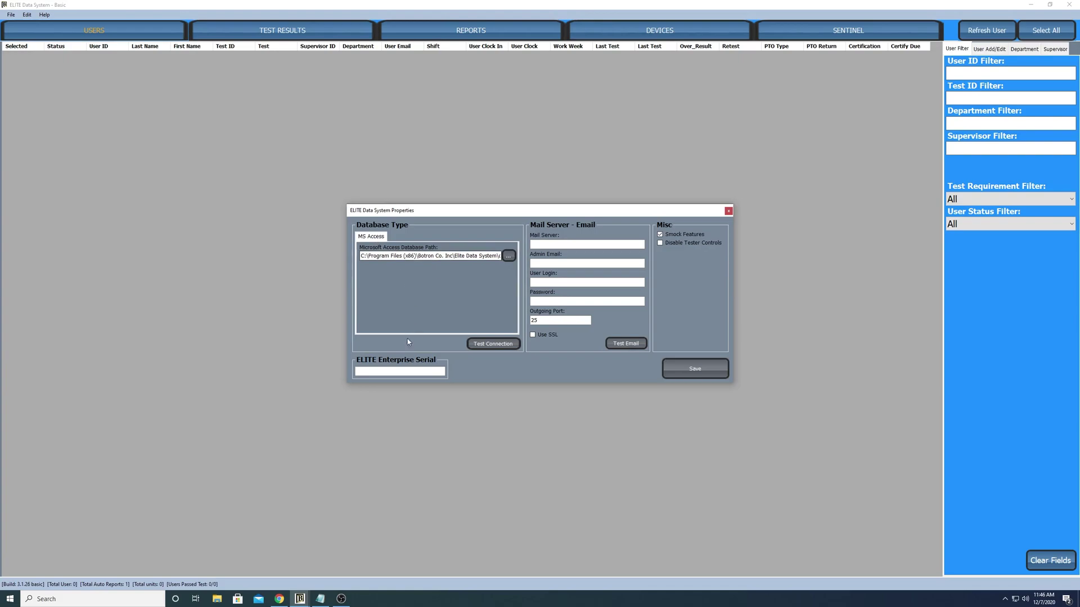
Step: Paste the serial copied from Notepad into ELITE Enterprise Serial, save, and accept the restart notice
{"action": "left_click", "coordinate": [377, 372]}
{"action": "left_click", "coordinate": [320, 599]}
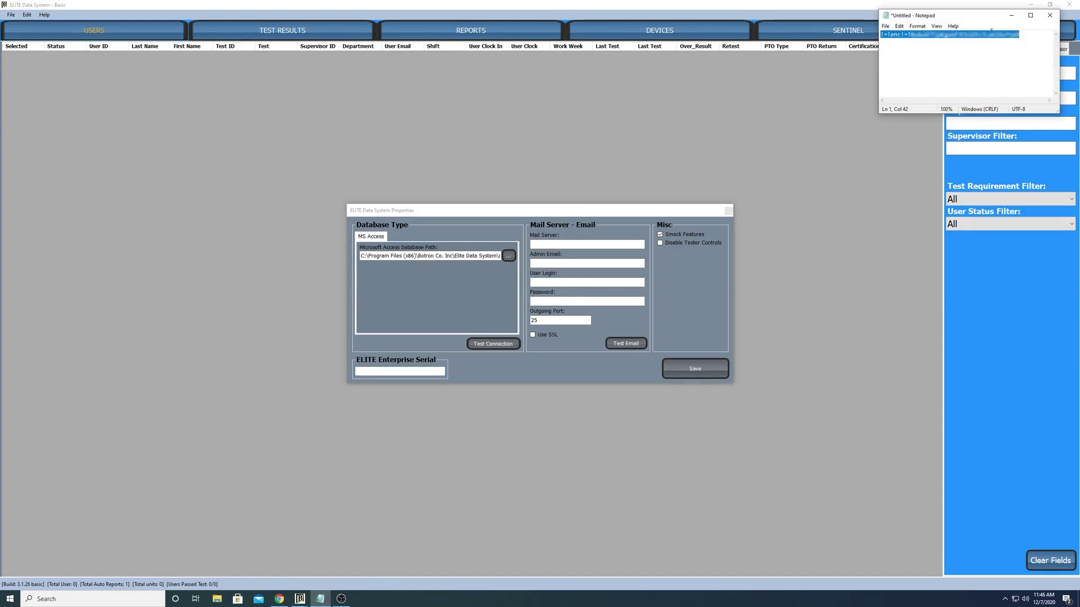
{"action": "right_click", "coordinate": [969, 34]}
{"action": "left_click", "coordinate": [988, 64]}
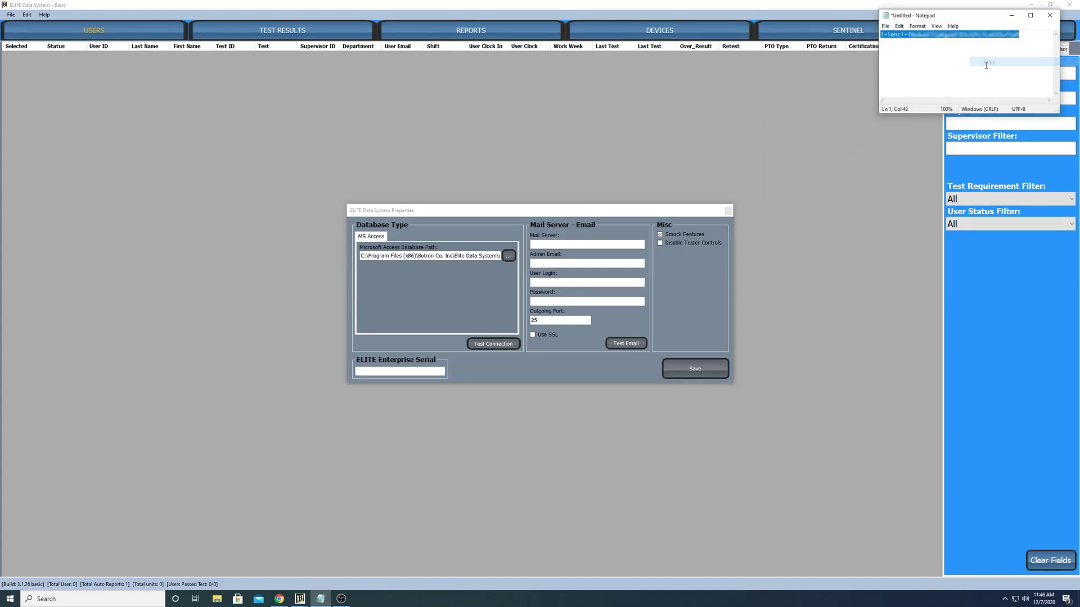
{"action": "left_click", "coordinate": [382, 372]}
{"action": "right_click", "coordinate": [382, 370]}
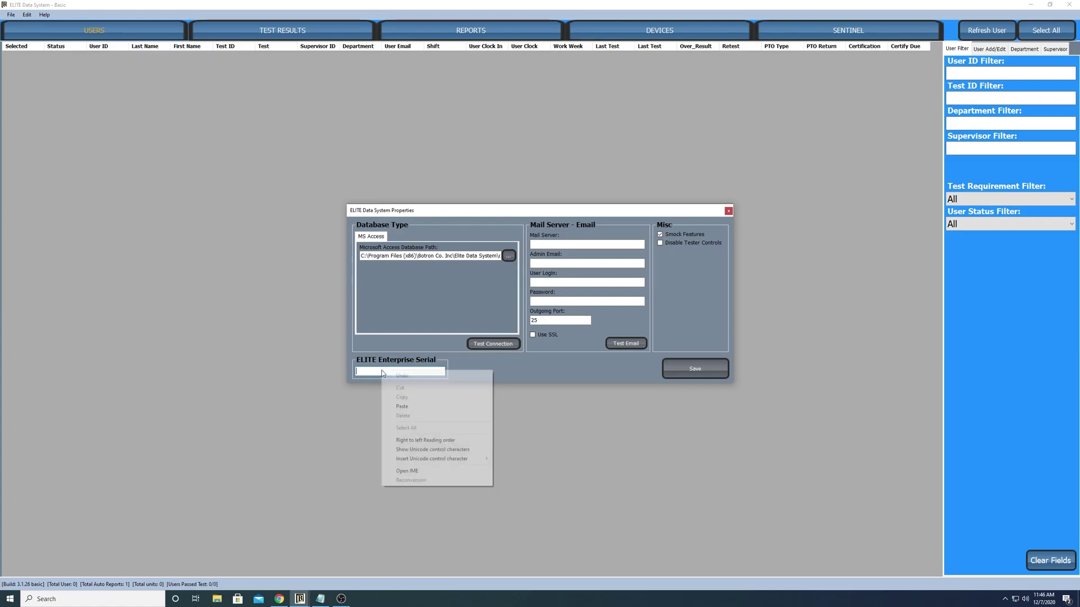
{"action": "left_click", "coordinate": [403, 407]}
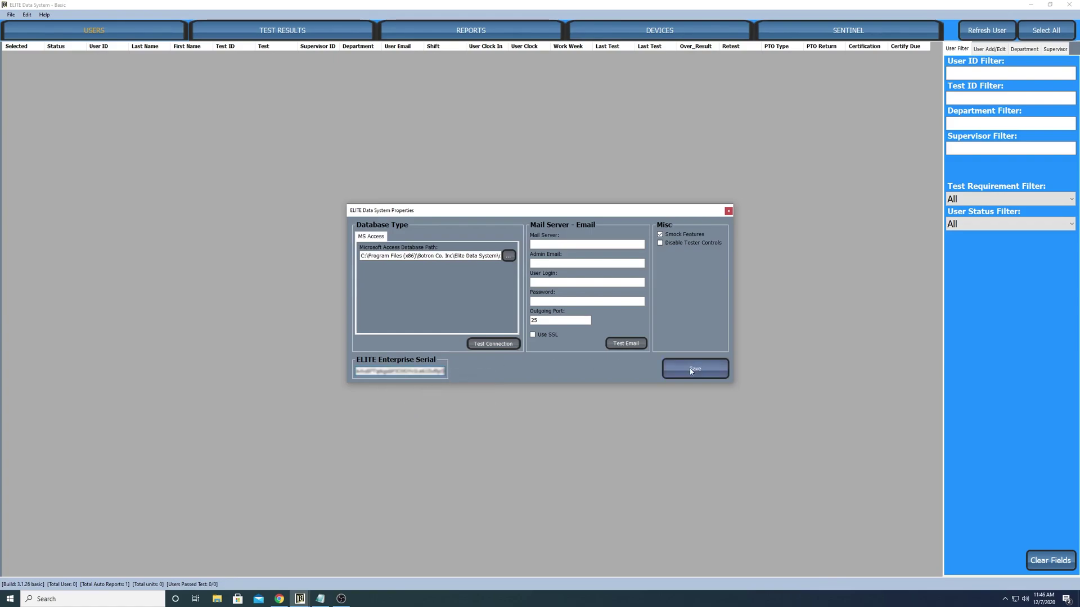
{"action": "left_click", "coordinate": [691, 372]}
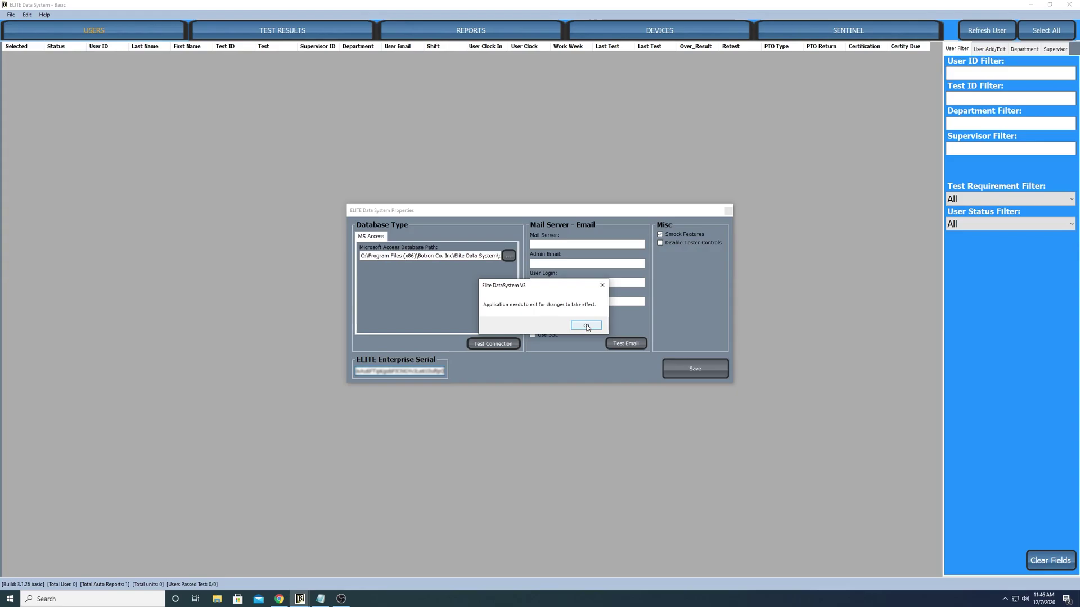
{"action": "left_click", "coordinate": [586, 327]}
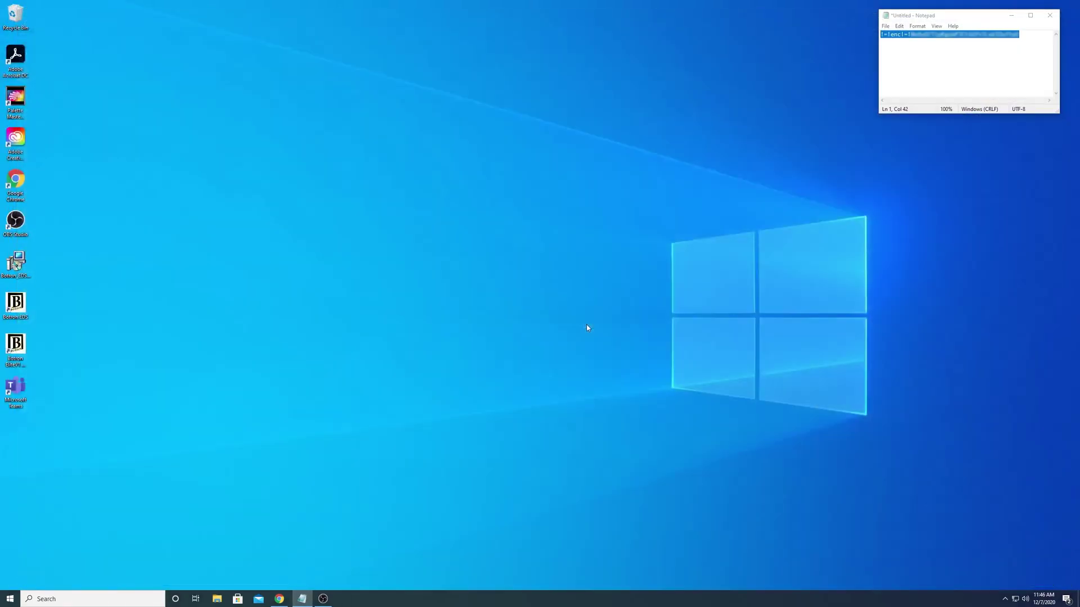
Step: Relaunch Botron EDS from the desktop icon and reopen Edit > Properties
{"action": "double_click", "coordinate": [25, 308]}
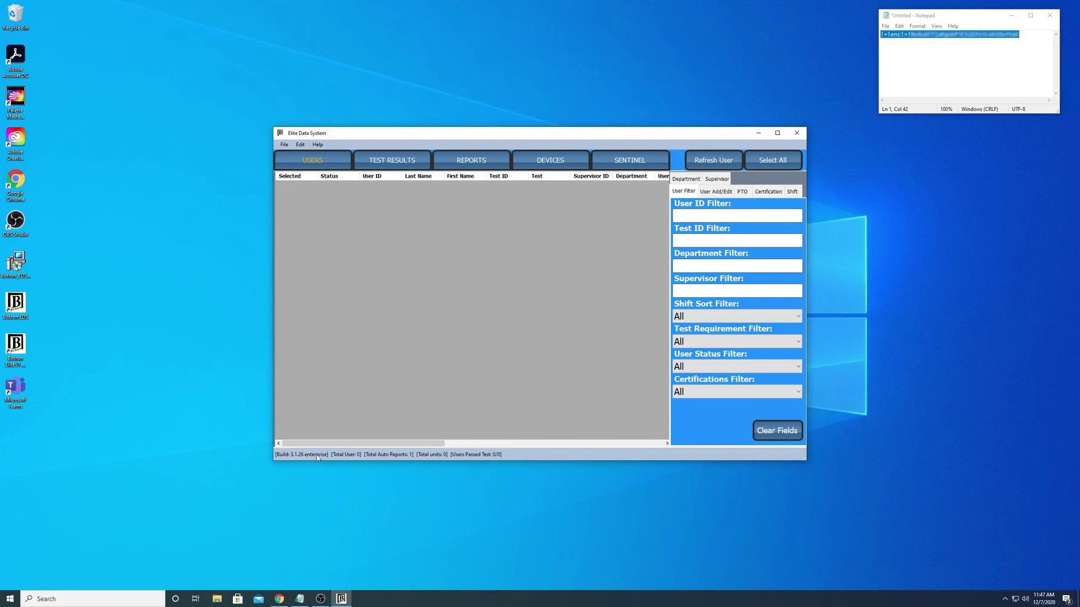
{"action": "left_click", "coordinate": [301, 146]}
{"action": "left_click", "coordinate": [320, 154]}
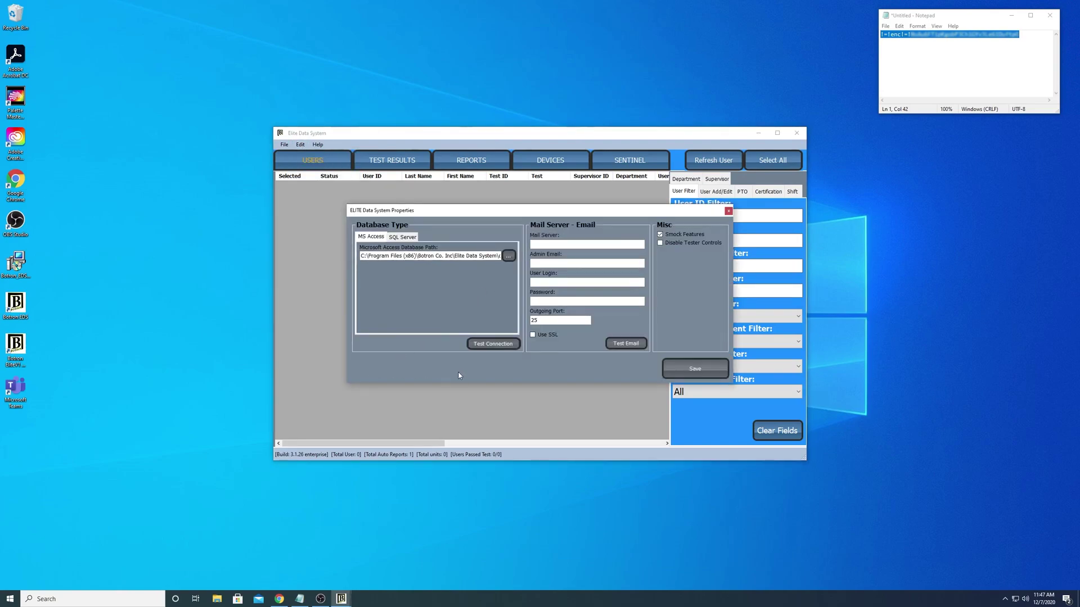
Step: Choose Microsoft SQL Server as the database type with server address 192.168.1.1
{"action": "left_click", "coordinate": [413, 238]}
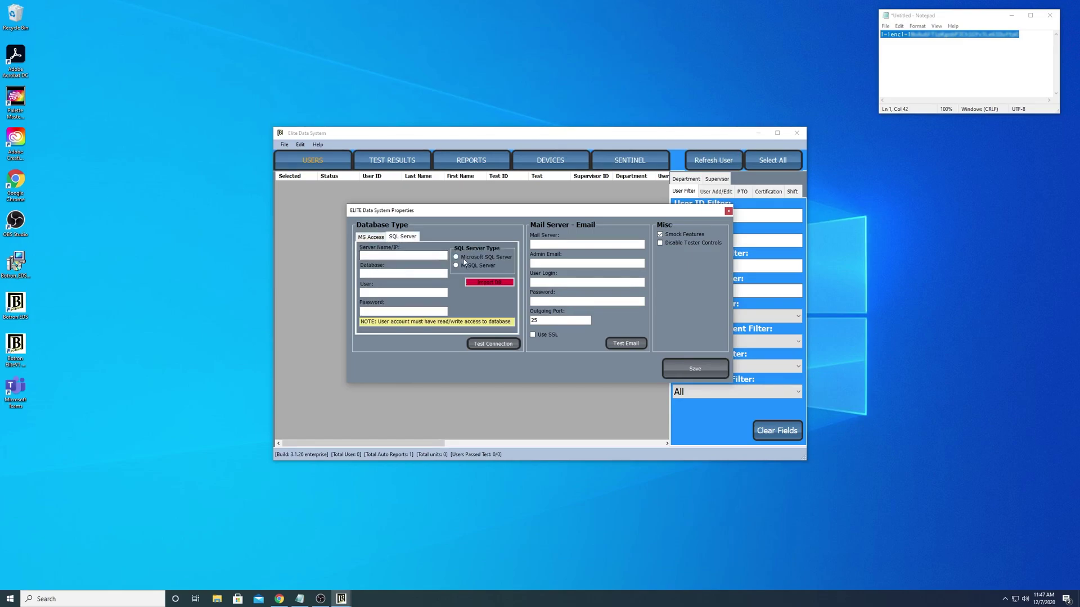
{"action": "left_click", "coordinate": [458, 258]}
{"action": "left_click", "coordinate": [430, 254]}
{"action": "type", "text": "192.168.1.1"}
Step: Enter database 'keit' with the login user and password, then test the connection
{"action": "left_click", "coordinate": [439, 274]}
{"action": "type", "text": "keithdb"}
{"action": "left_click", "coordinate": [419, 291]}
{"action": "type", "text": "keith"}
{"action": "left_click", "coordinate": [388, 311]}
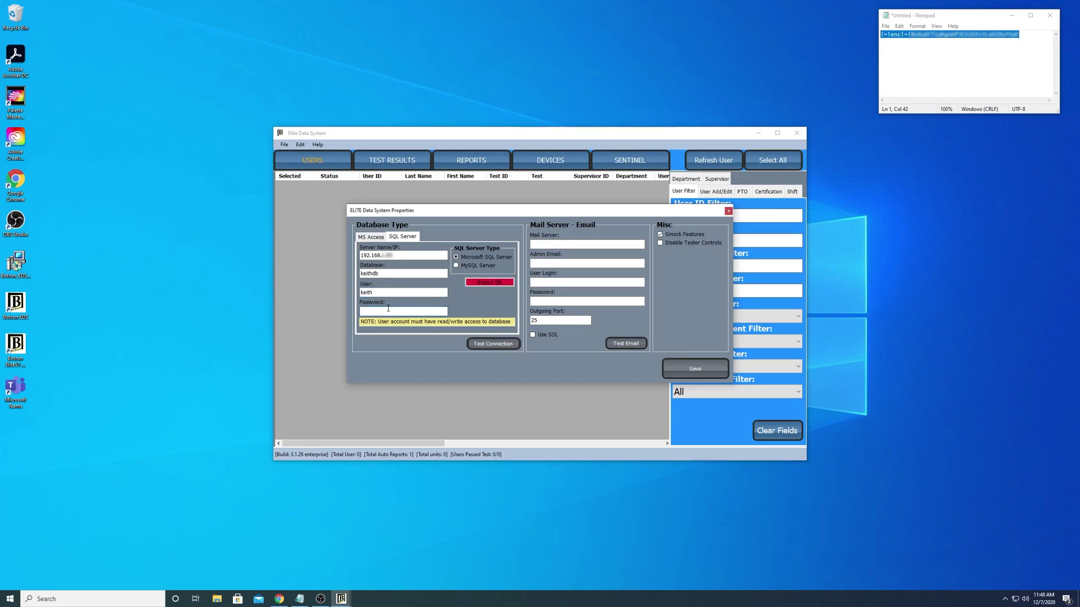
{"action": "type", "text": "*****"}
{"action": "left_click", "coordinate": [485, 343]}
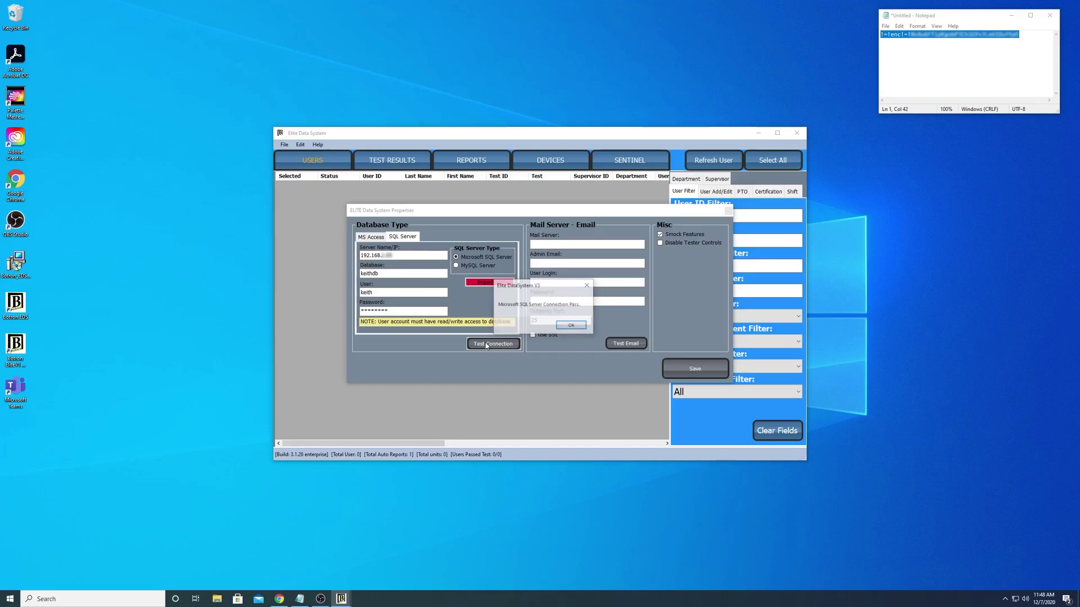
Step: Save the SQL Server settings, let the application close, and relaunch Botron EDS to list 15 users
{"action": "left_click", "coordinate": [570, 325]}
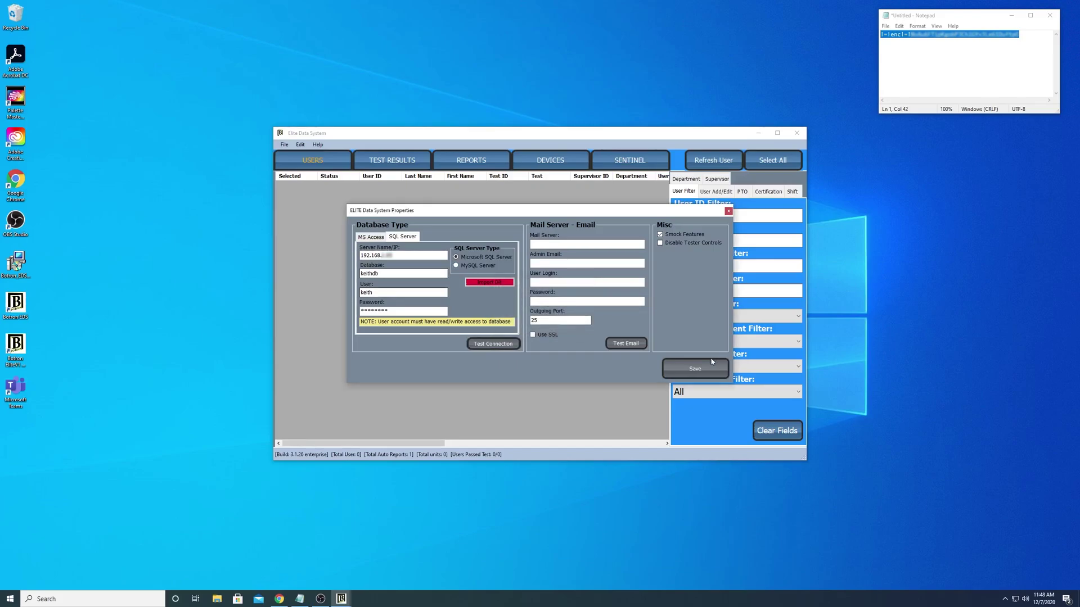
{"action": "left_click", "coordinate": [700, 366]}
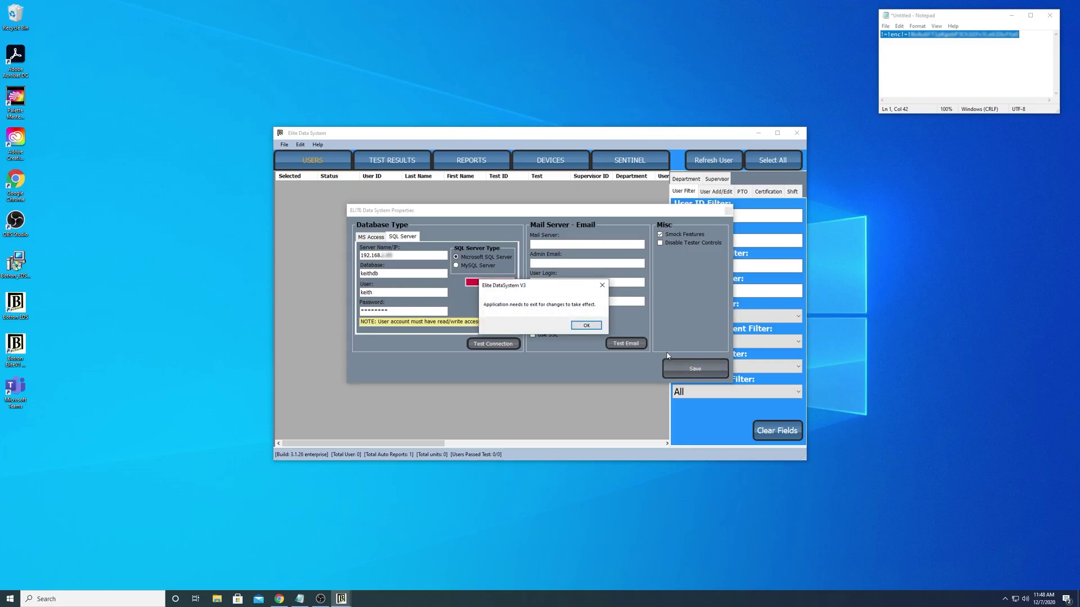
{"action": "left_click", "coordinate": [591, 325]}
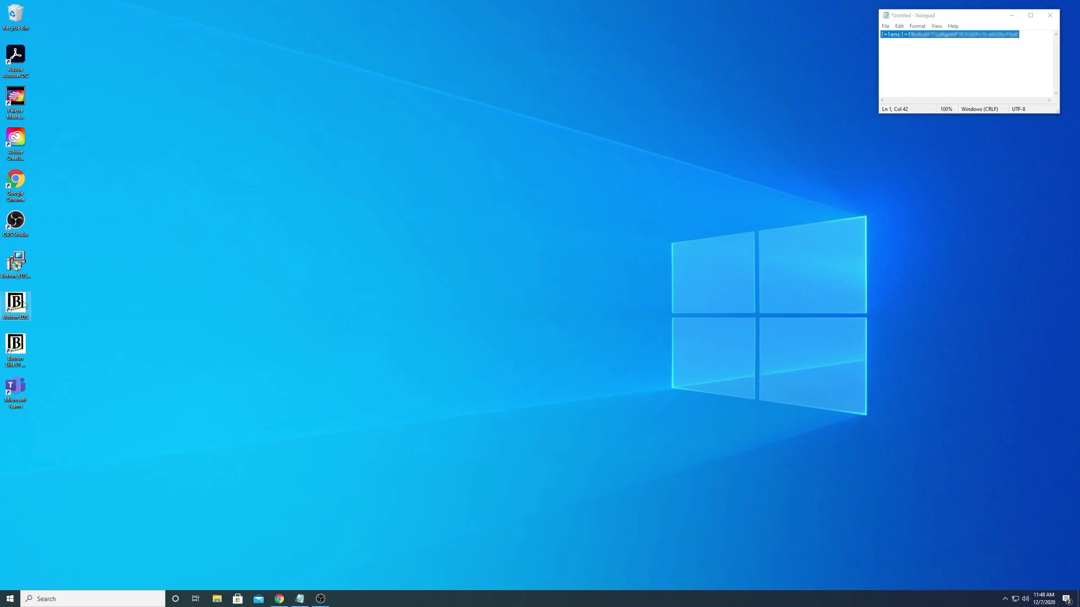
{"action": "double_click", "coordinate": [23, 304]}
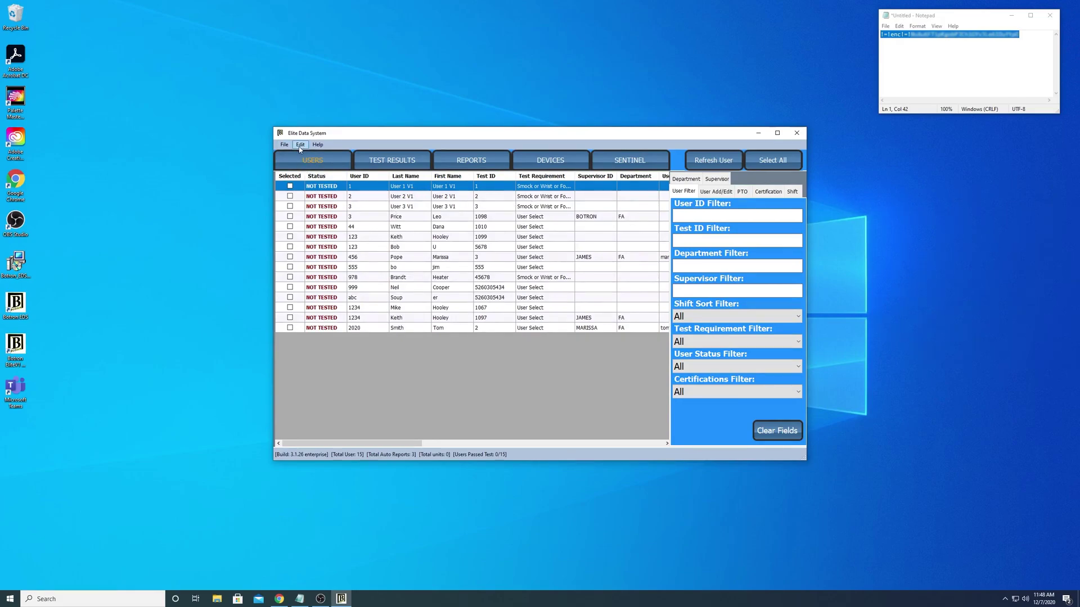
{"action": "left_click", "coordinate": [301, 146]}
{"action": "left_click", "coordinate": [318, 154]}
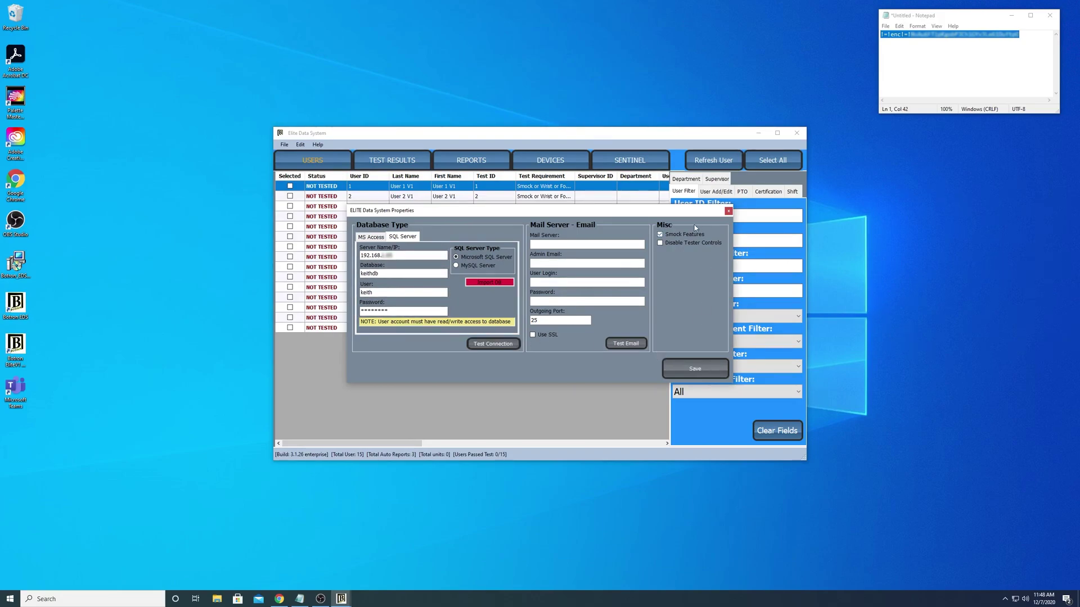
{"action": "left_click", "coordinate": [728, 212]}
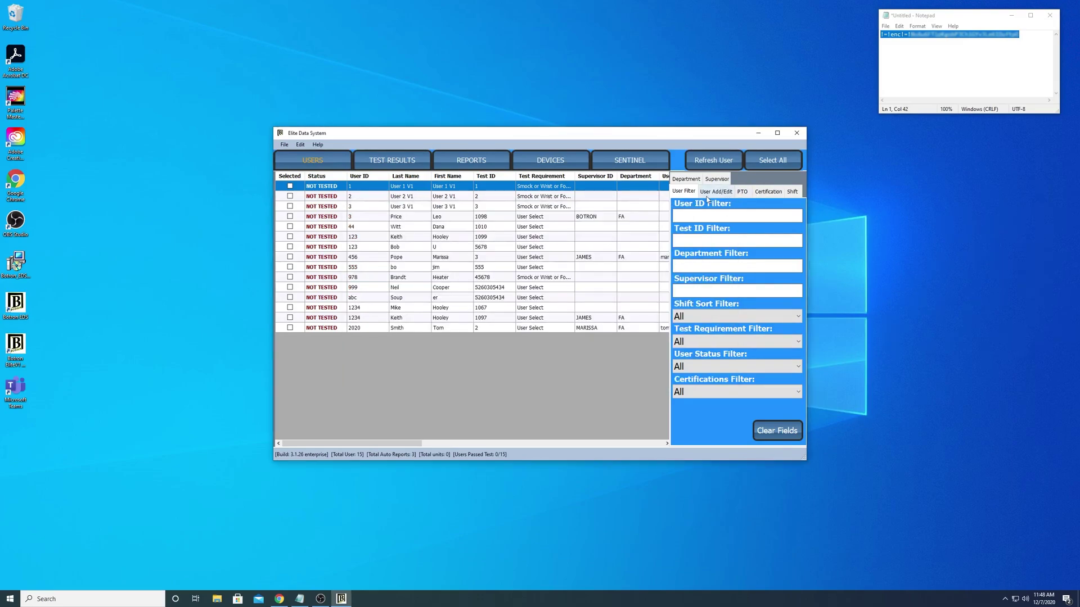